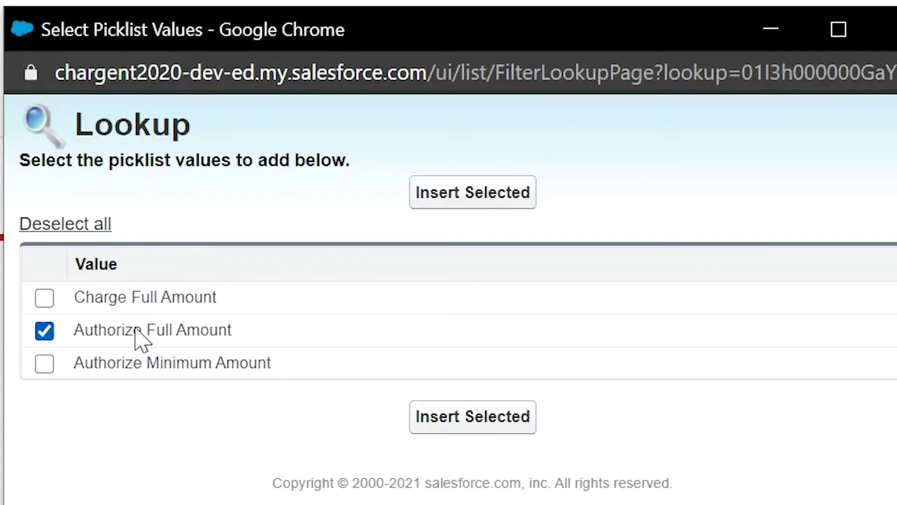
- Insert Authorize Full Amount from the picklist lookup as the third criterion's value
left_click(458, 196)
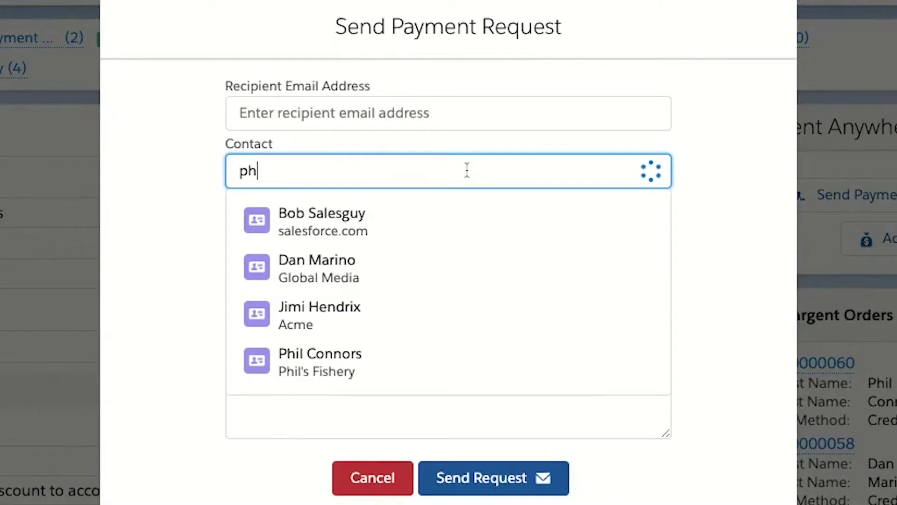
- Send the $800.00 Charge Full Amount payment request to the matching contact
left_click(366, 232)
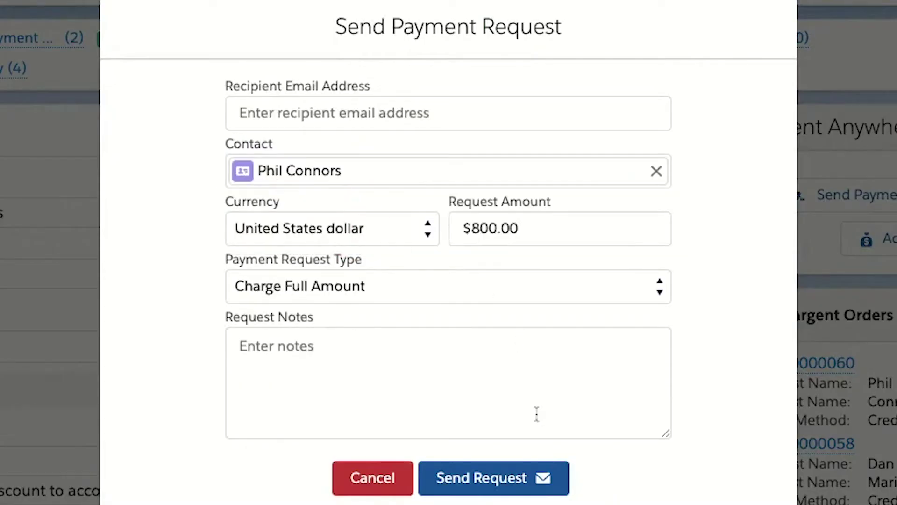
left_click(506, 486)
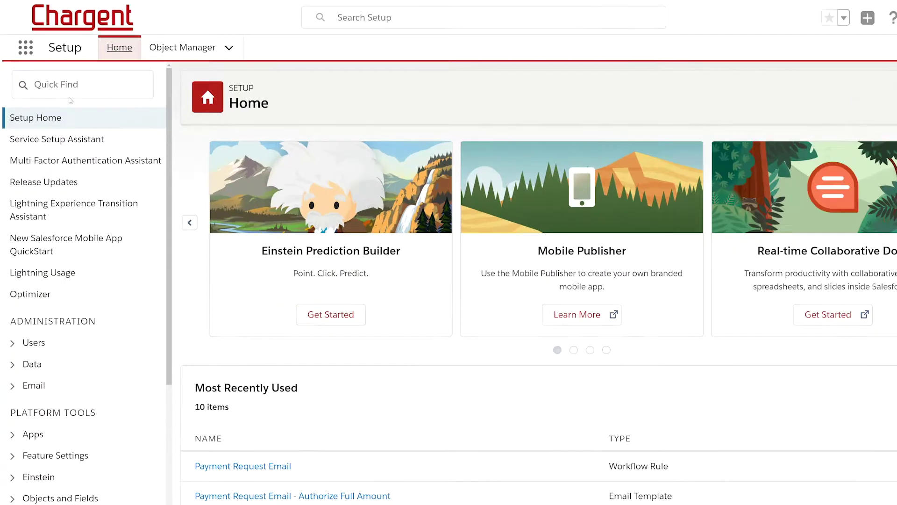
- Start a Quick Find search from the Setup home page
left_click(35, 76)
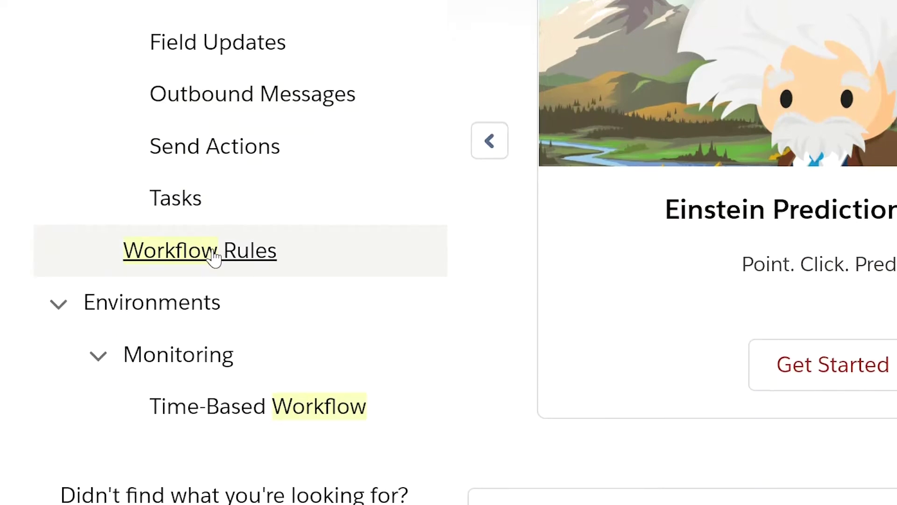
- Deactivate the Payment Request Email workflow rule from the Workflow Rules list, then clone it
left_click(214, 256)
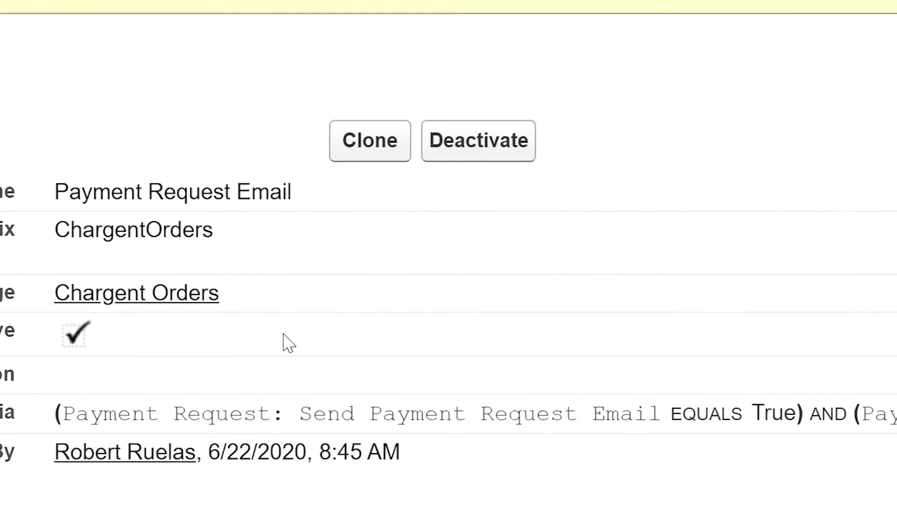
left_click(481, 148)
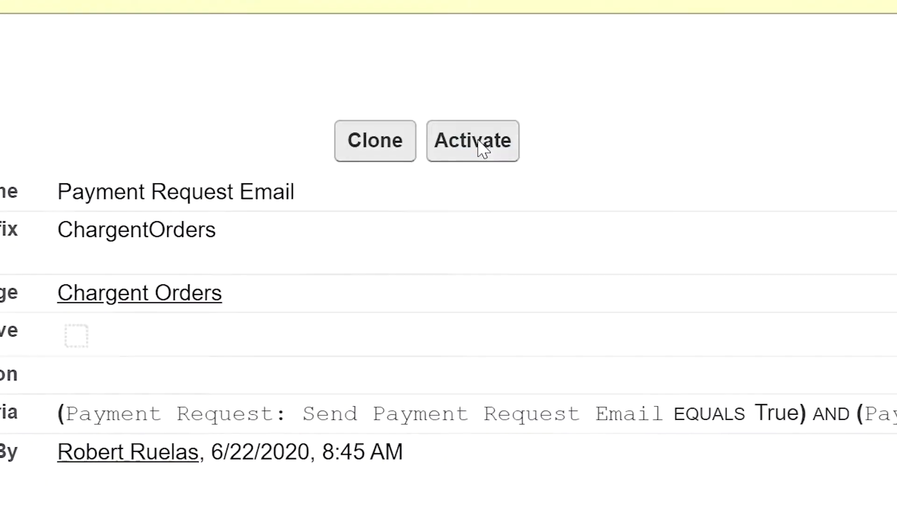
left_click(376, 266)
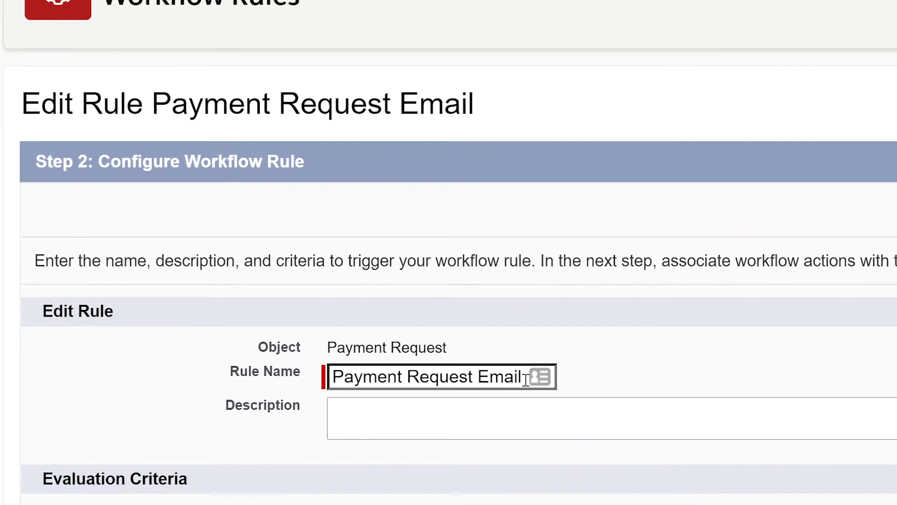
- Append 'Charge' to the cloned rule's name to make 'Payment Request Email - Charge Full Amount'
triple_click(526, 379)
scroll(525, 379, "down", 3)
key("Right")
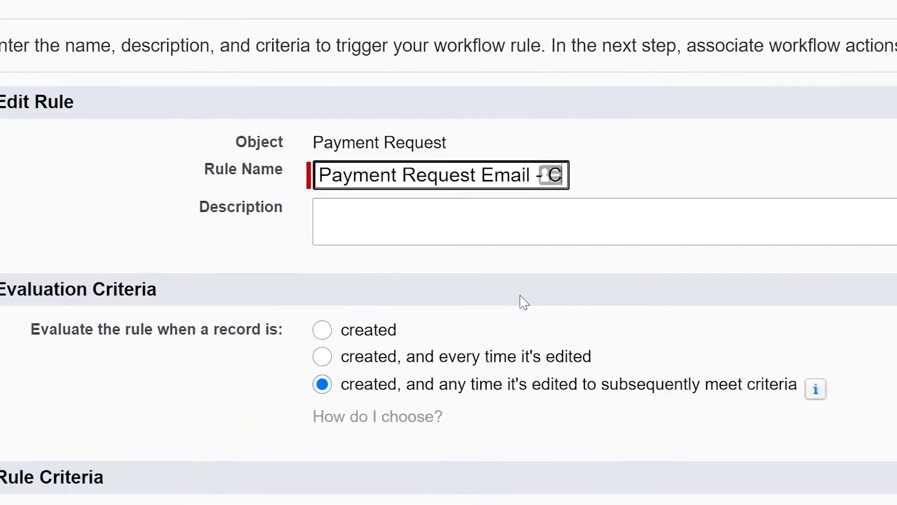
type("Charge")
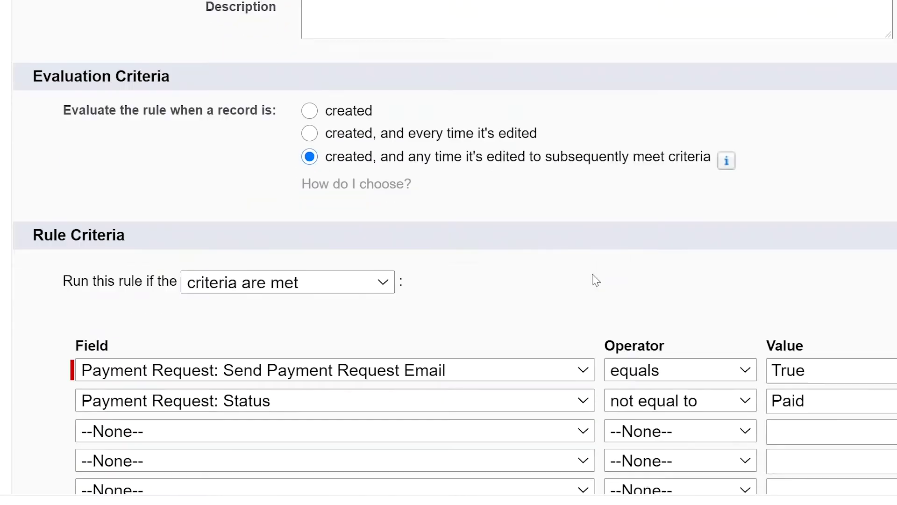
scroll(443, 288, "down", 1)
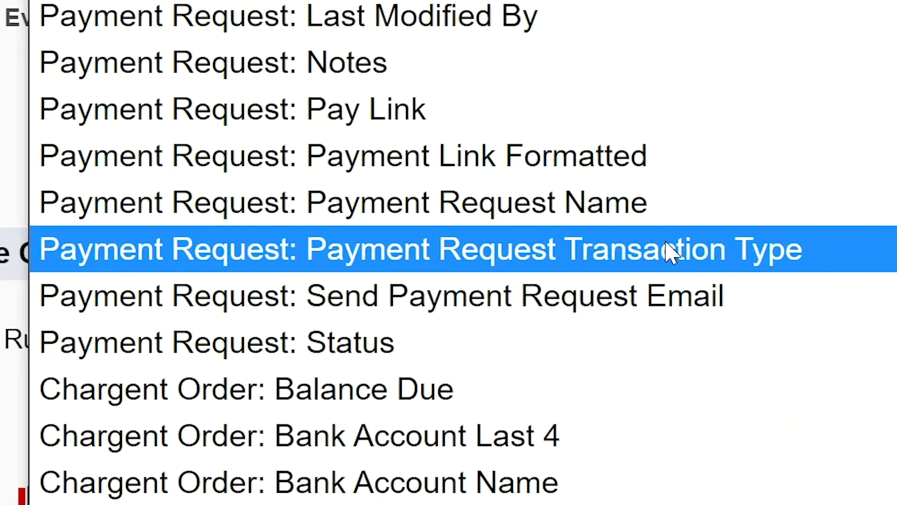
- Add criterion Payment Request Transaction Type equals Charge Full Amount and save the rule
left_click(670, 252)
left_click(520, 254)
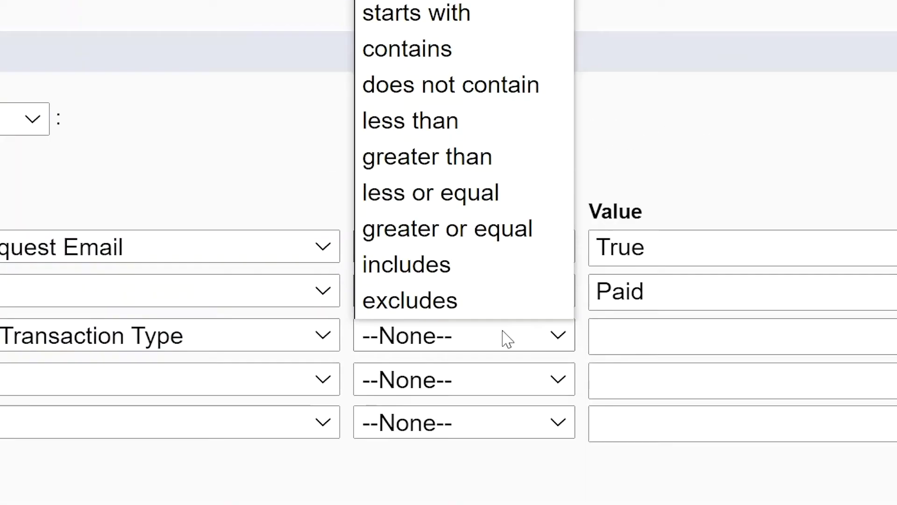
left_click(430, 86)
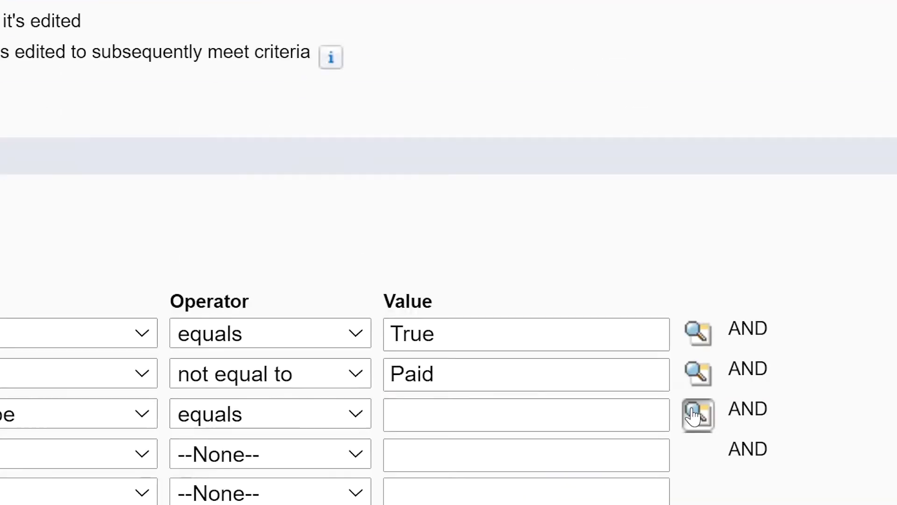
left_click(446, 256)
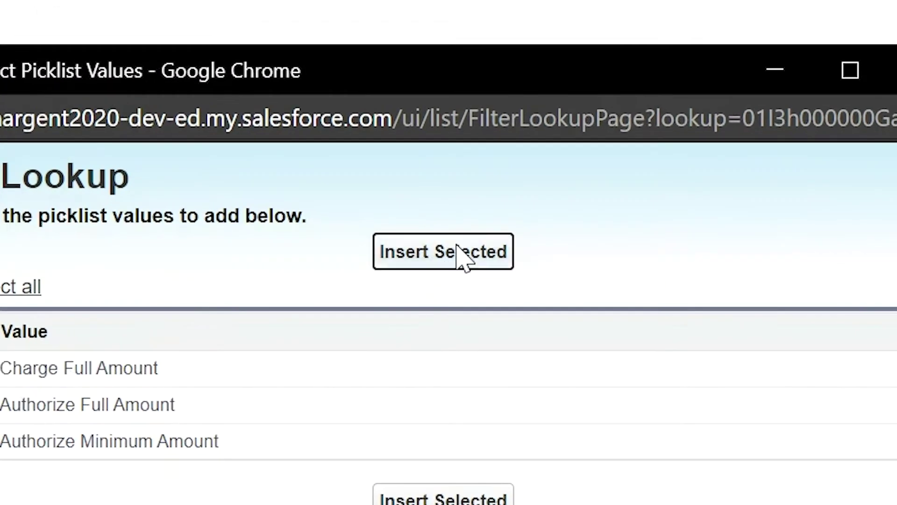
left_click(457, 248)
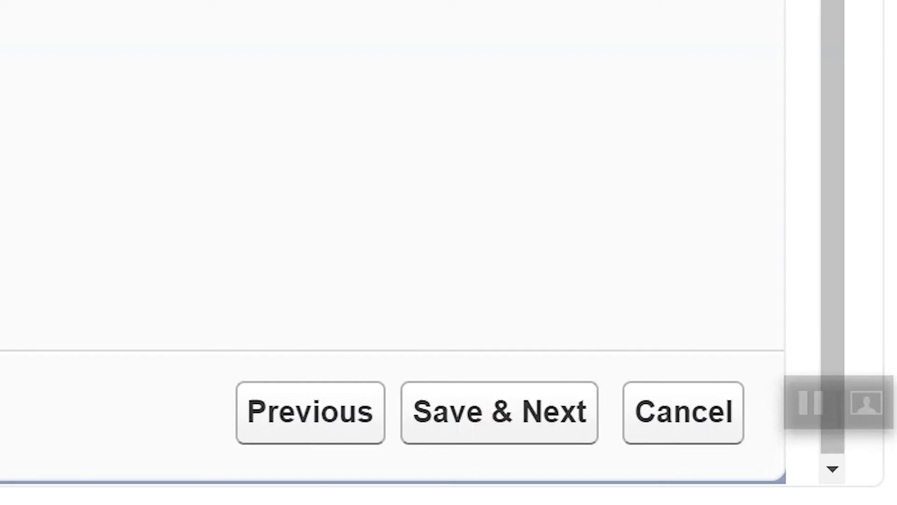
left_click(509, 421)
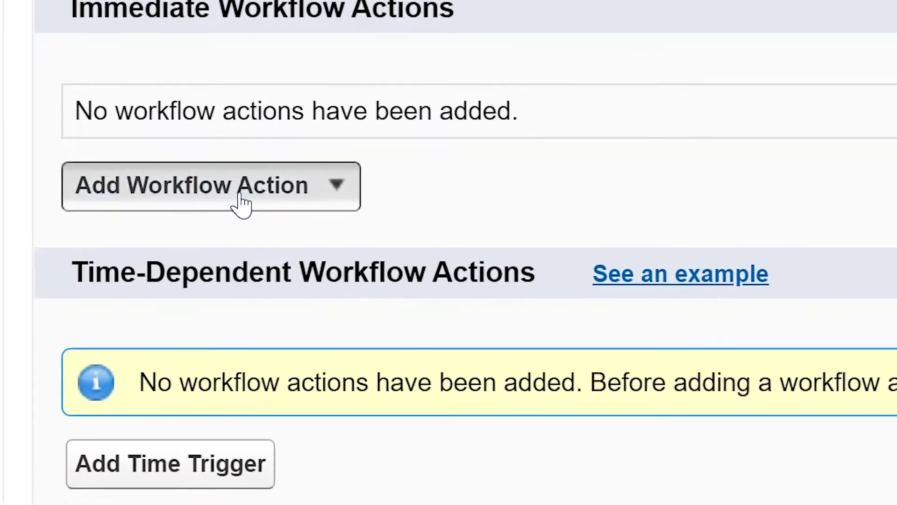
- Create a new email alert using the Payment Request Email - Full Charge template
left_click(99, 402)
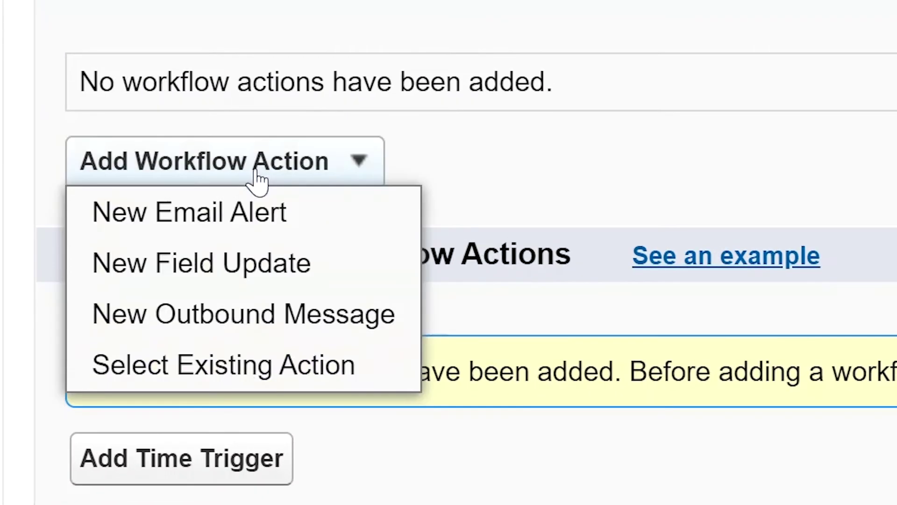
left_click(209, 220)
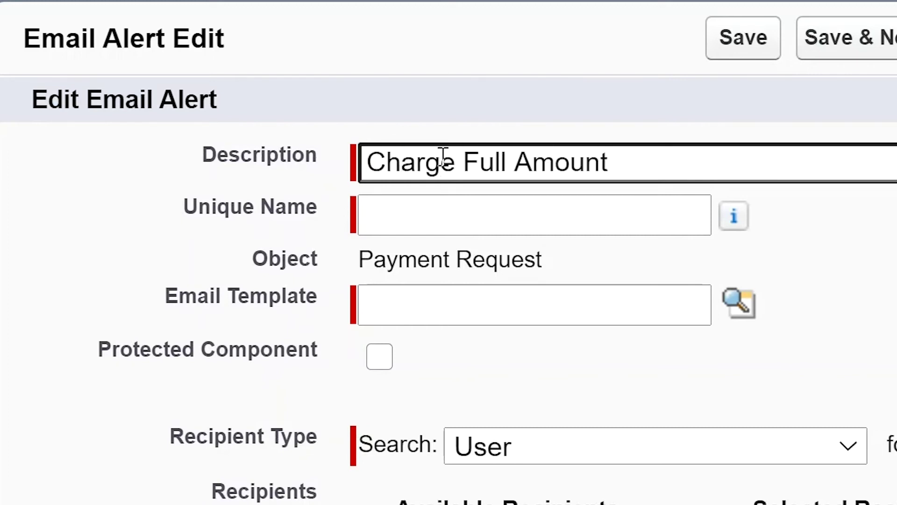
left_click(742, 310)
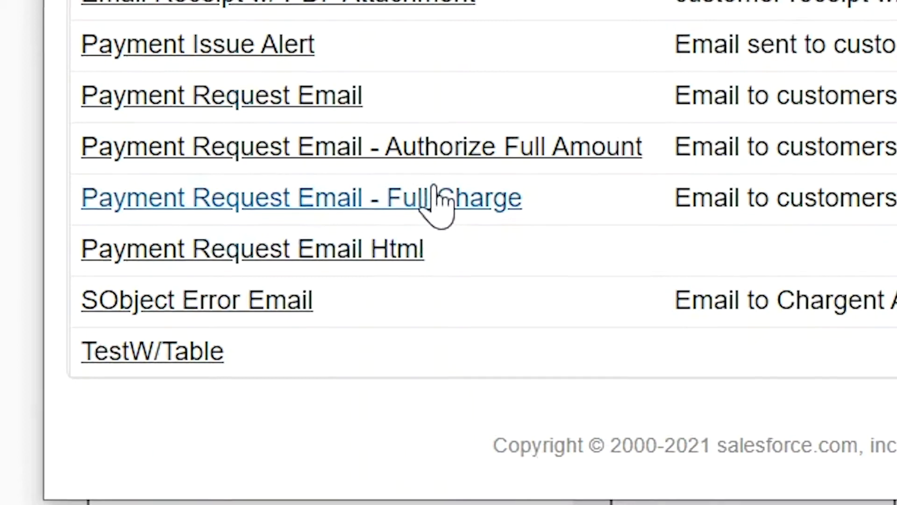
left_click(439, 199)
- Send the alert to the Email Address email field, save it, and finish the rule
left_click(510, 261)
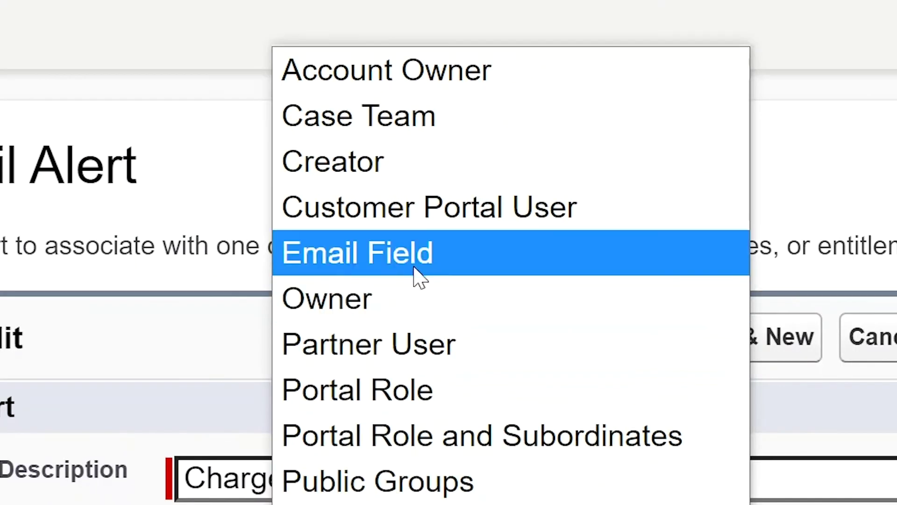
left_click(419, 276)
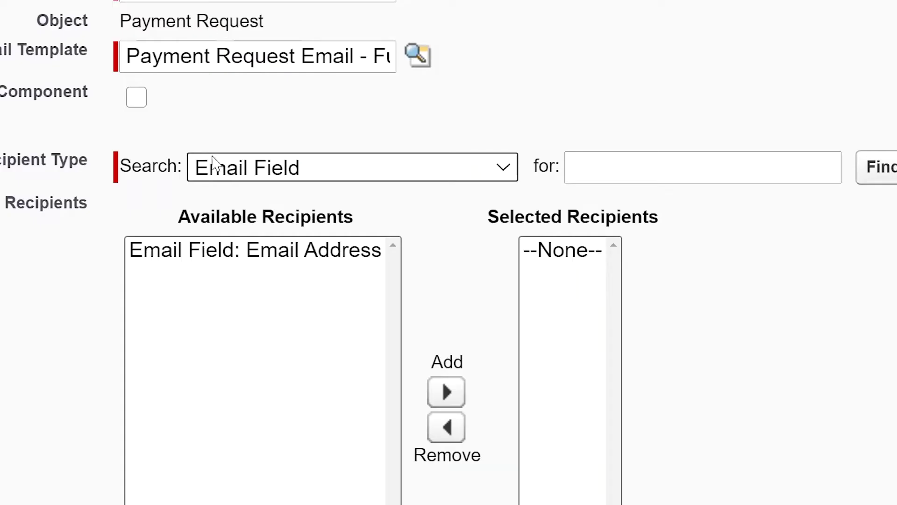
left_click(259, 255)
left_click(446, 391)
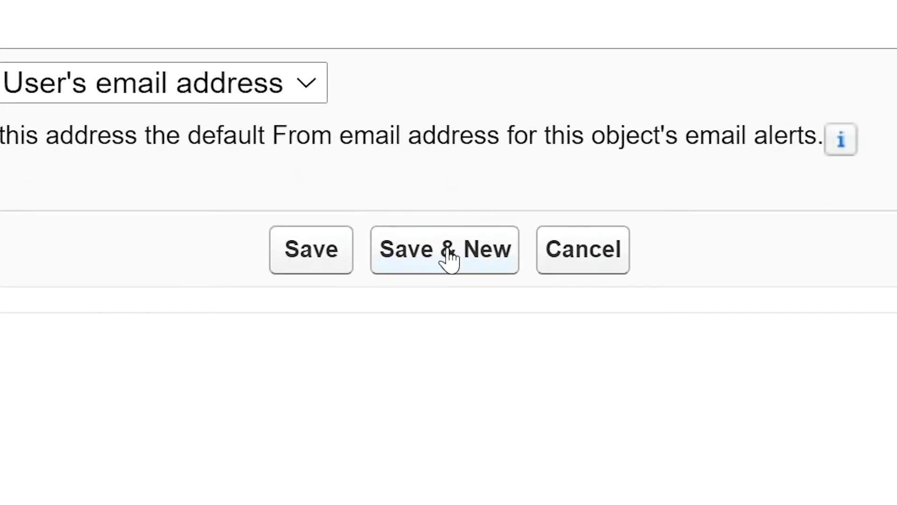
left_click(314, 262)
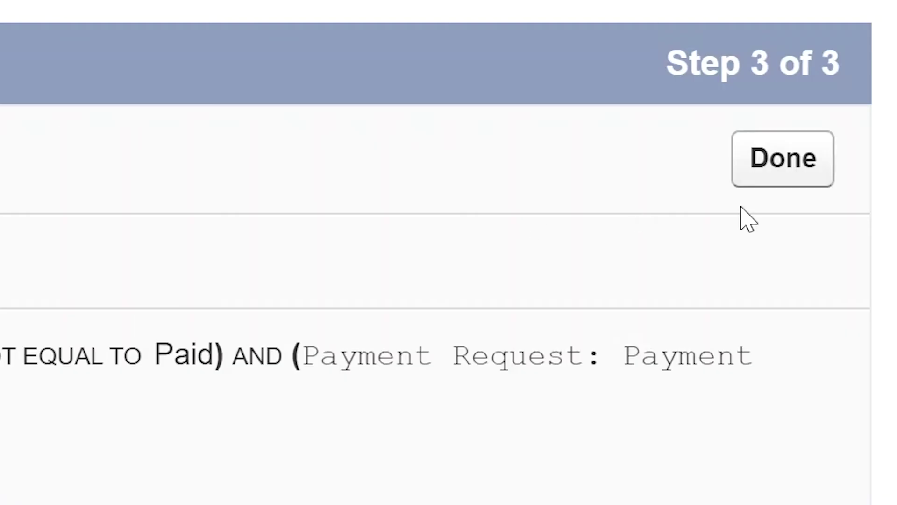
left_click(794, 180)
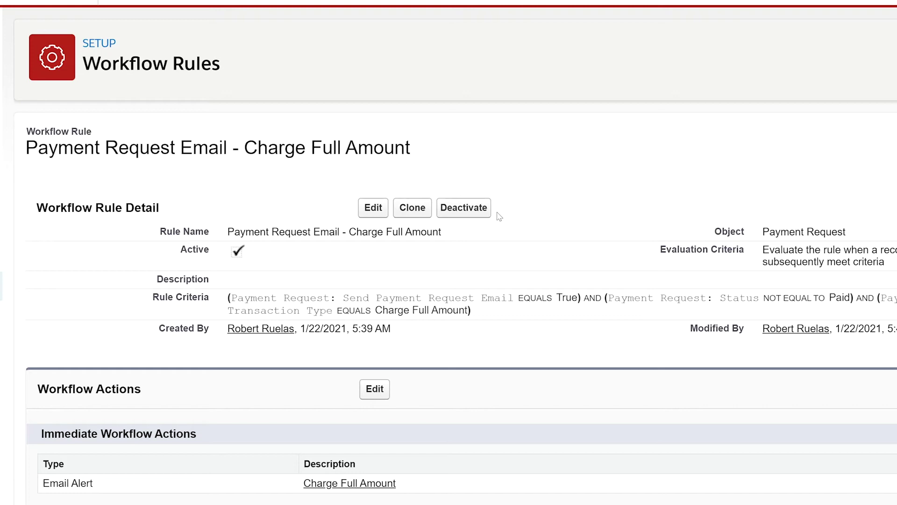
- Clone the Charge Full Amount workflow rule from its detail page
left_click(426, 254)
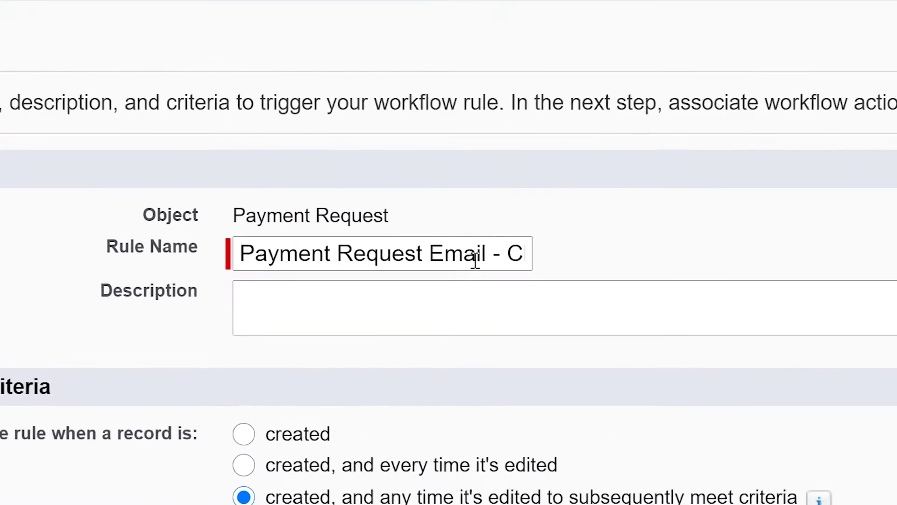
- Rename the copy for Authorize Full Amount, change its transaction type criterion to Authorize Full Amount, and save
triple_click(427, 264)
left_click(435, 263)
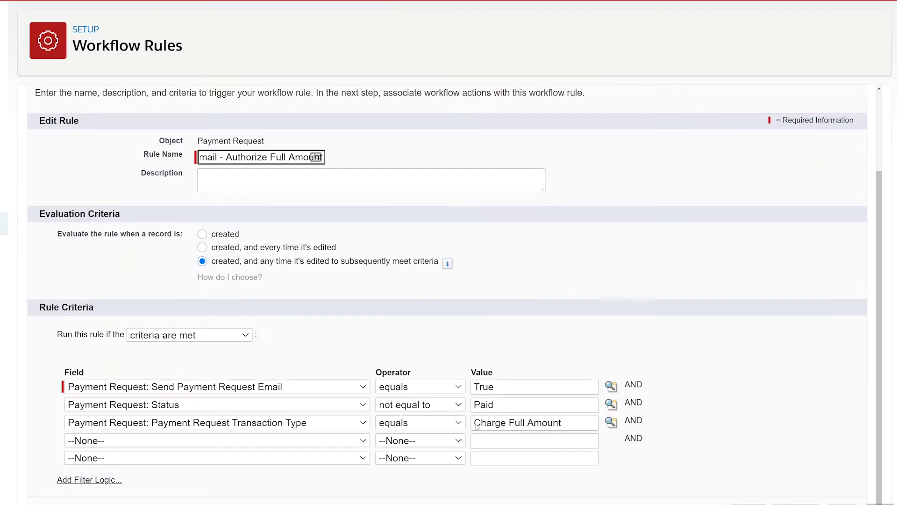
triple_click(549, 422)
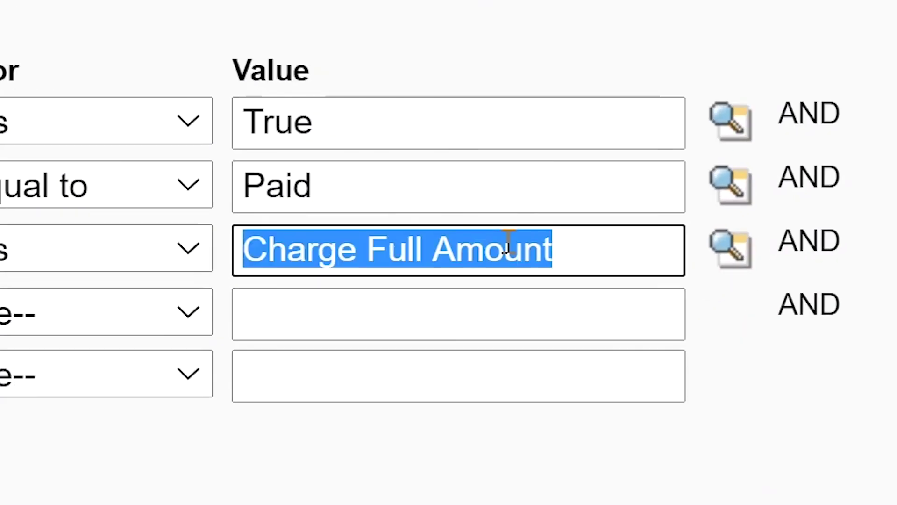
key("BackSpace")
left_click(714, 264)
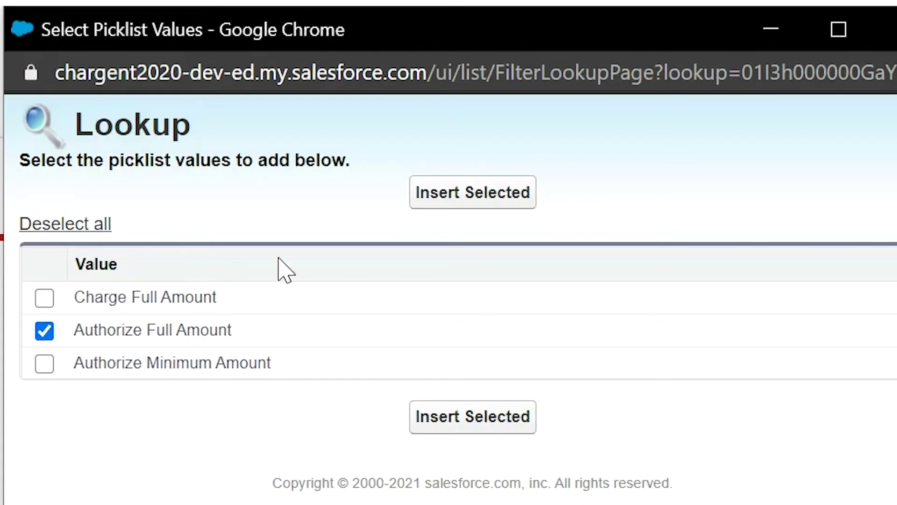
left_click(455, 196)
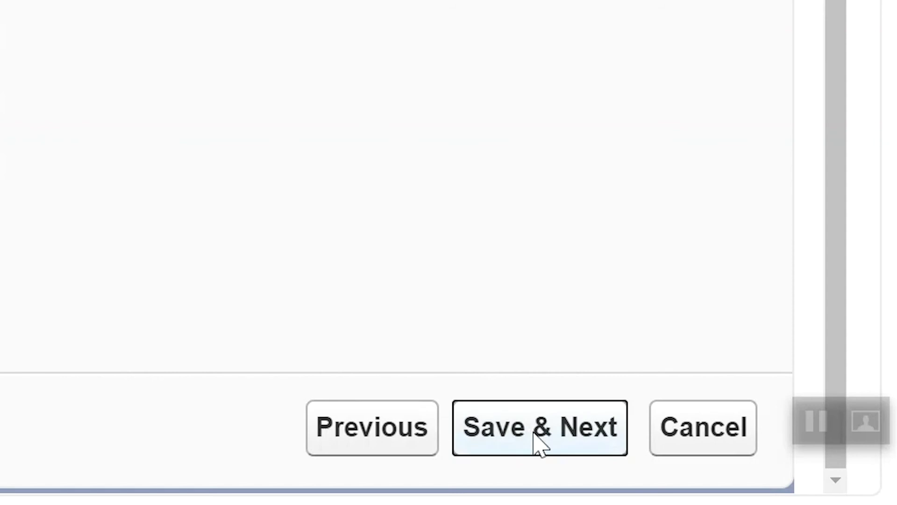
left_click(534, 434)
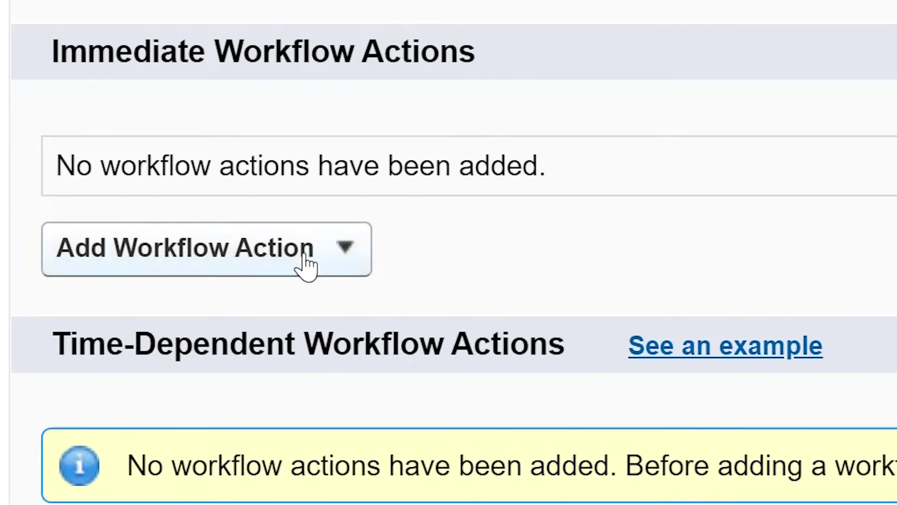
- Add a new email alert described 'Auth' using the Payment Request Email - Authorize Full Amount template
left_click(126, 362)
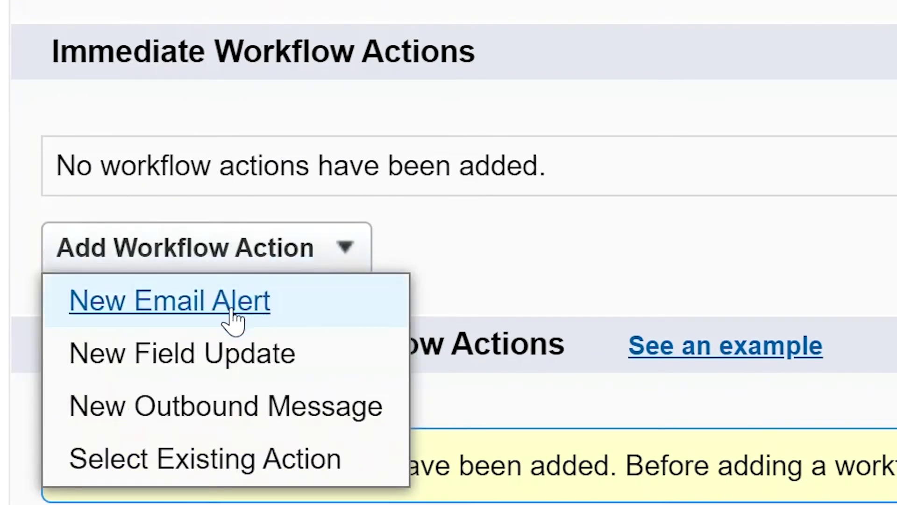
left_click(236, 306)
type("Authorize Full Amount")
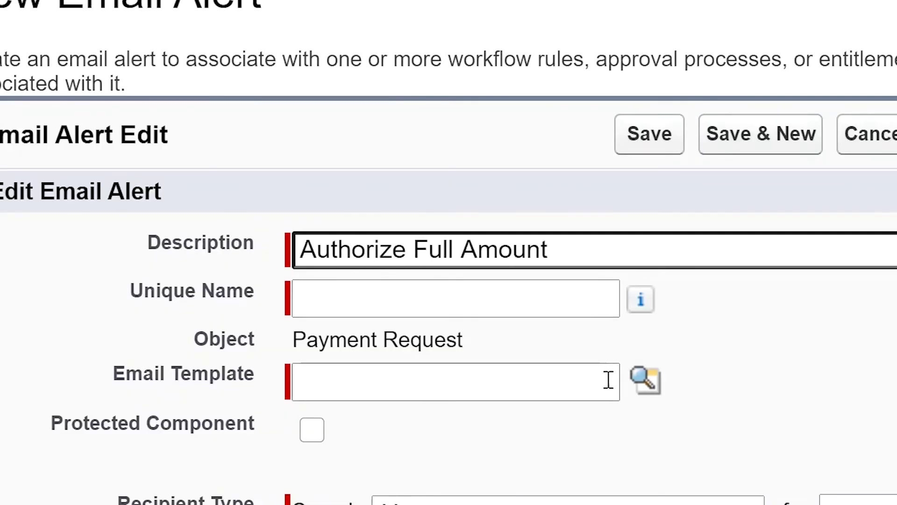
left_click(646, 385)
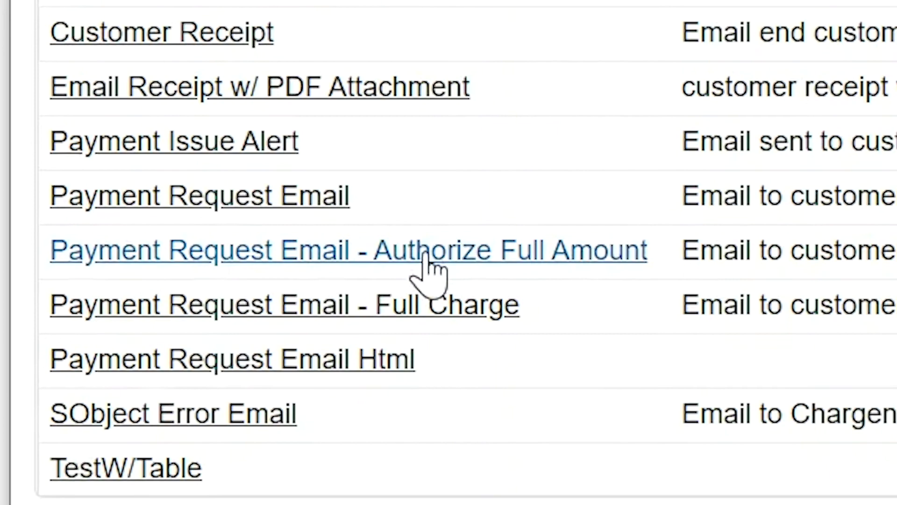
left_click(428, 261)
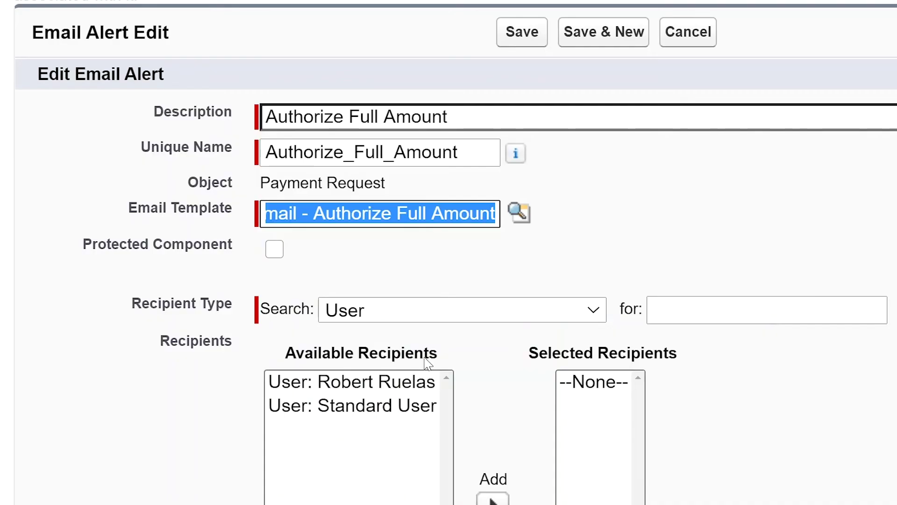
- Set the alert's recipient type to Email Field and add Email Address as recipient
left_click(439, 317)
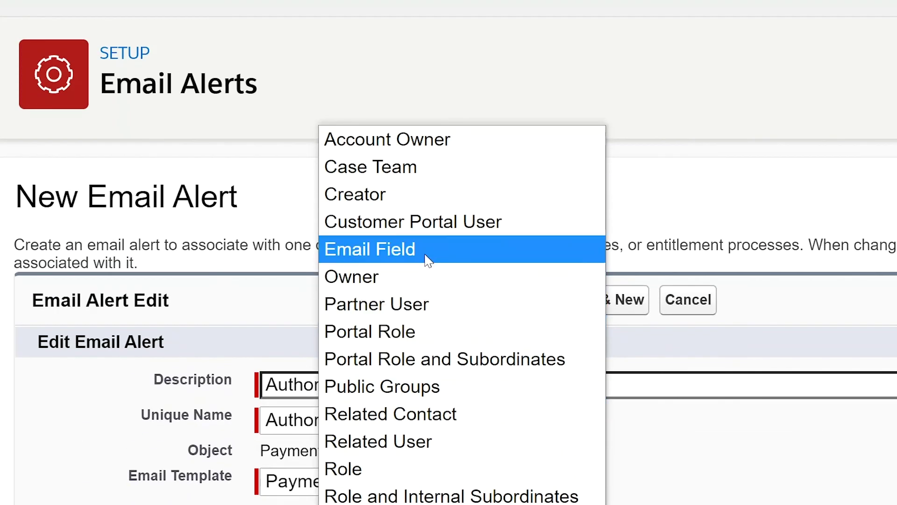
left_click(428, 261)
left_click(364, 249)
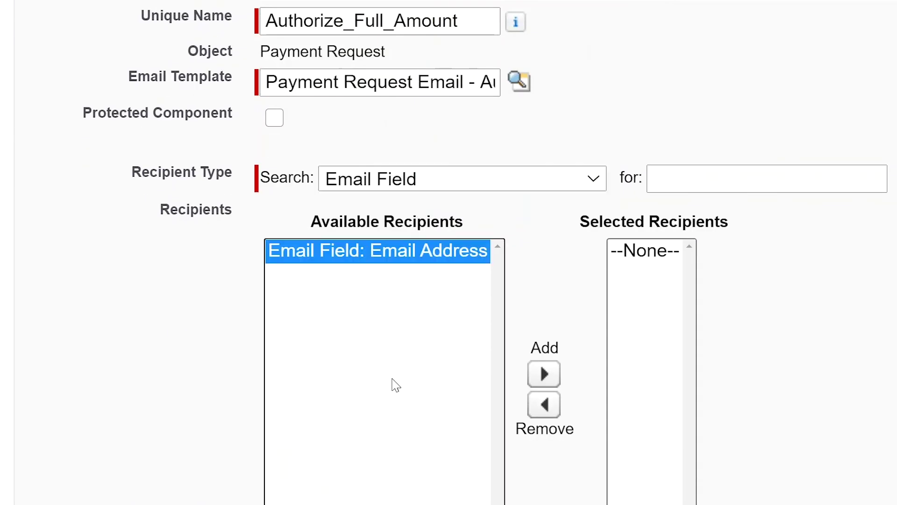
left_click(544, 376)
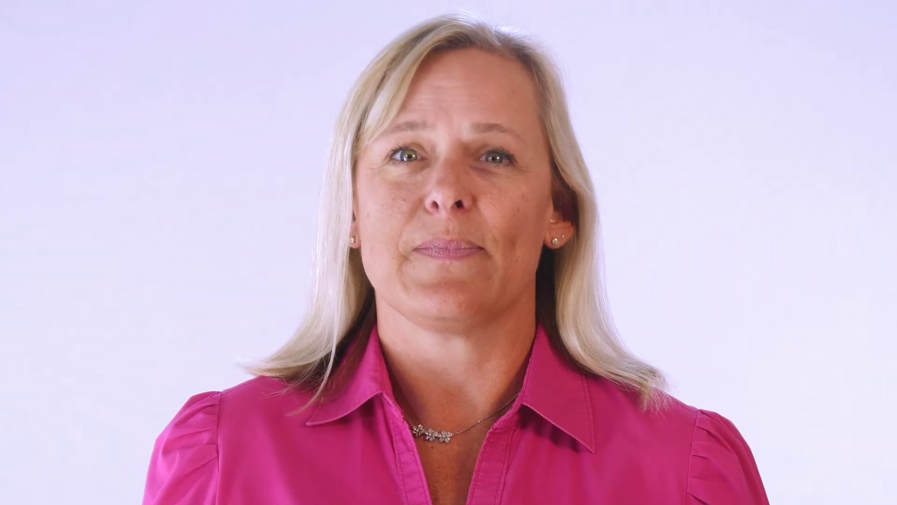